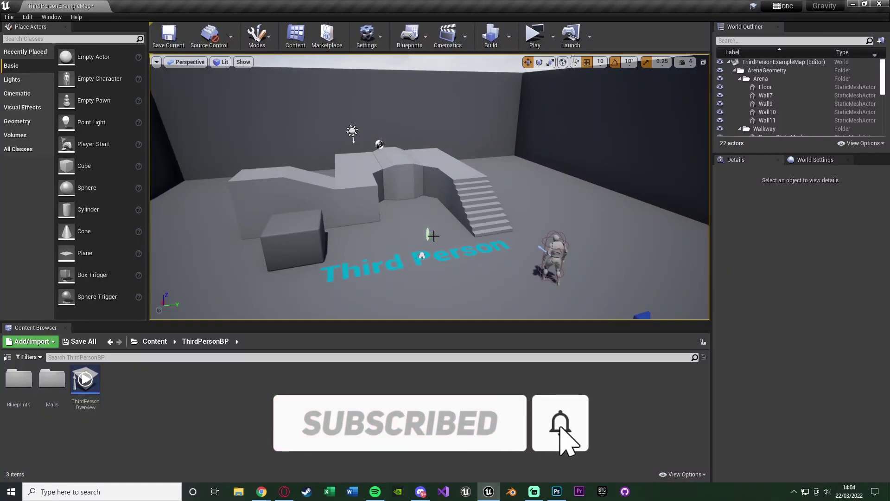
Launch Play In Editor, then run and jump the mannequin toward the steps under default gravity
click(534, 36)
key(w)
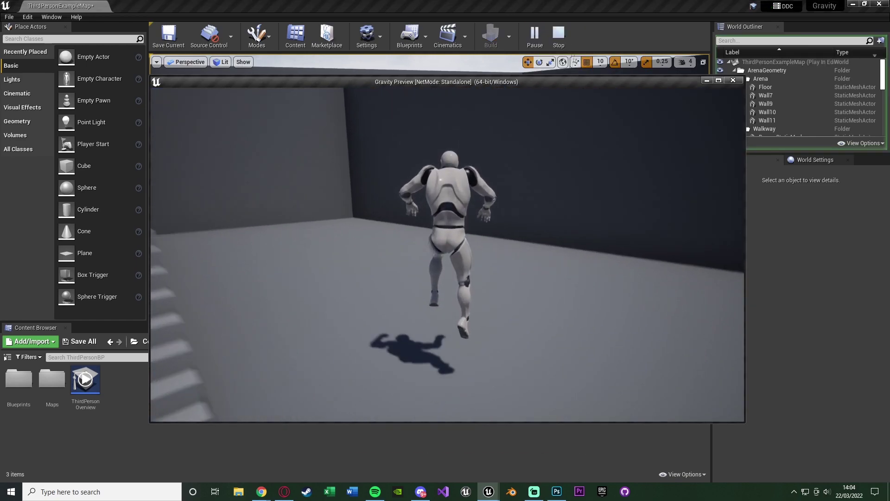
key(space)
key(w)
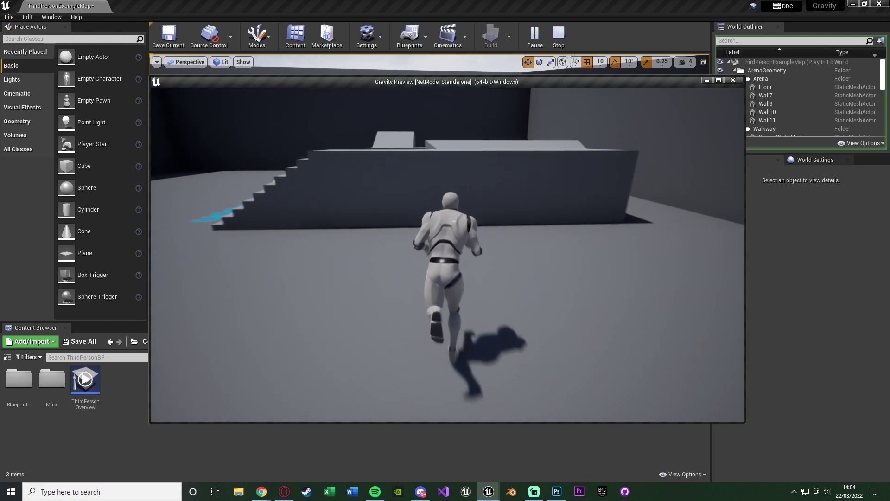
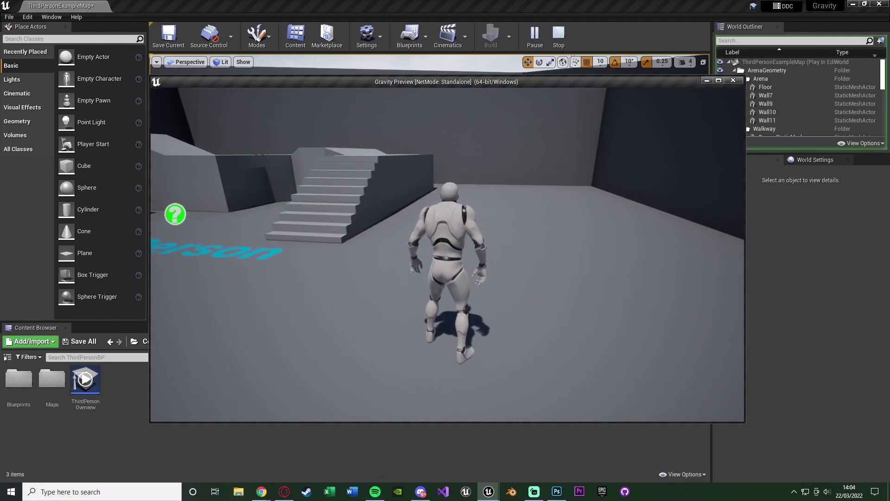
Run the character up the stairs, over the wall, and jump to grab the green pickup
key(w)
key(space)
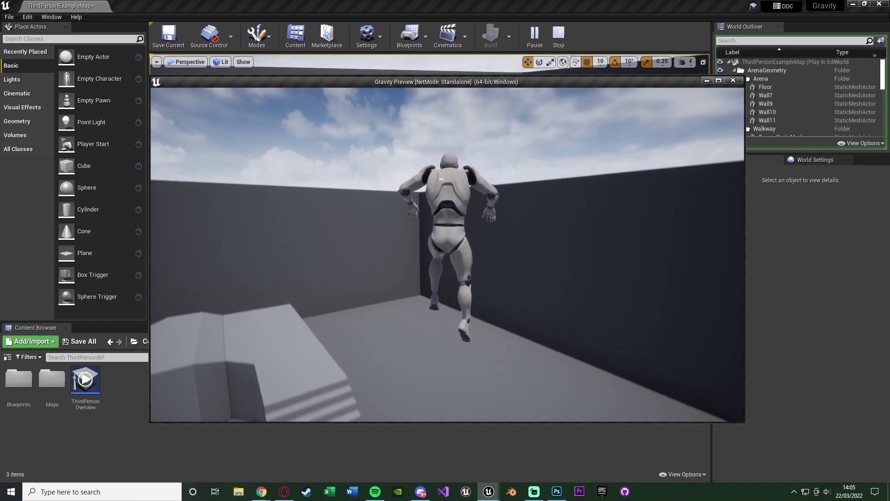
key(w)
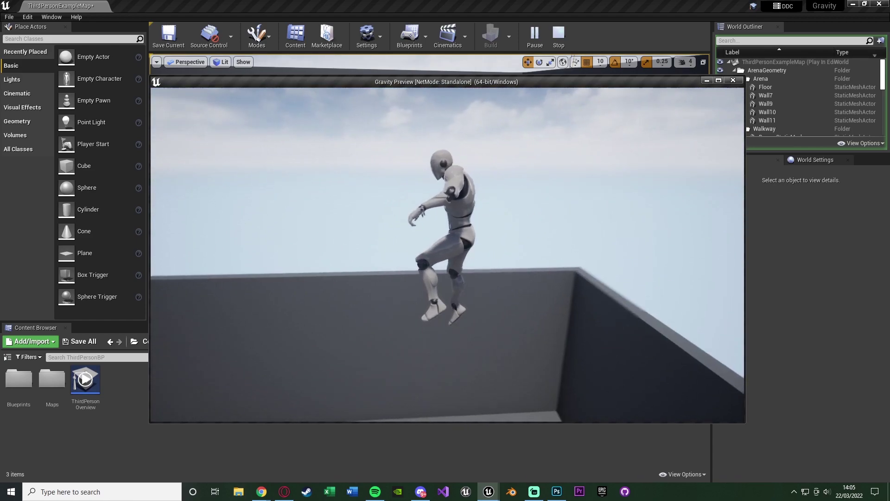
key(w)
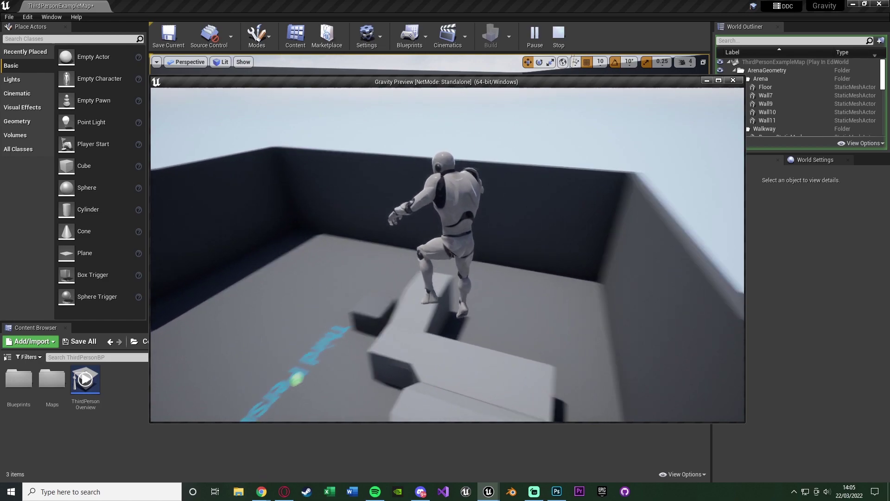
key(w)
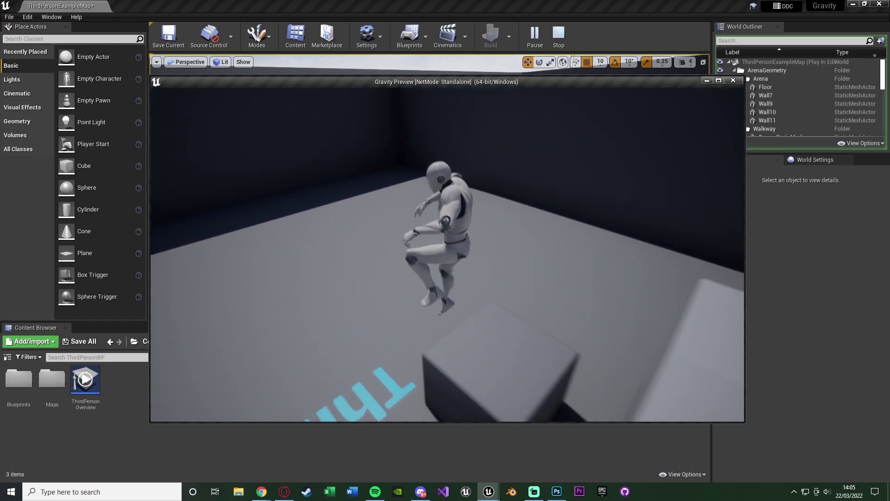
key(w)
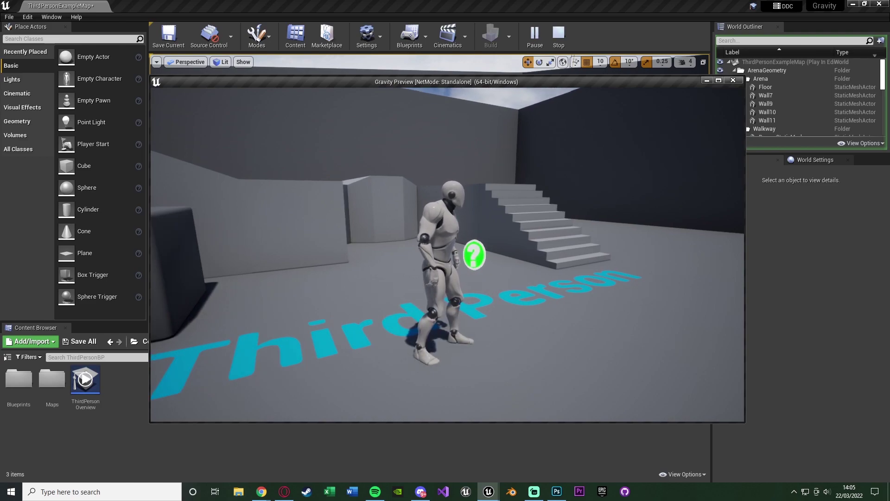
key(w)
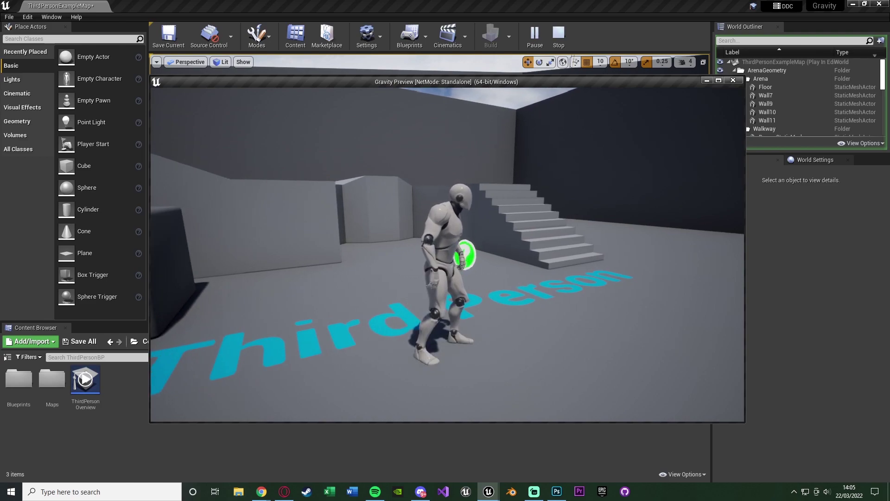
key(w)
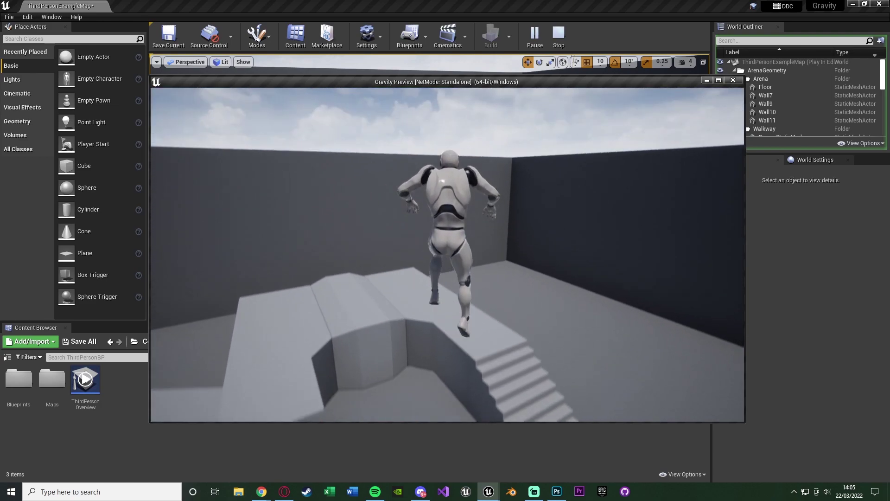
key(space)
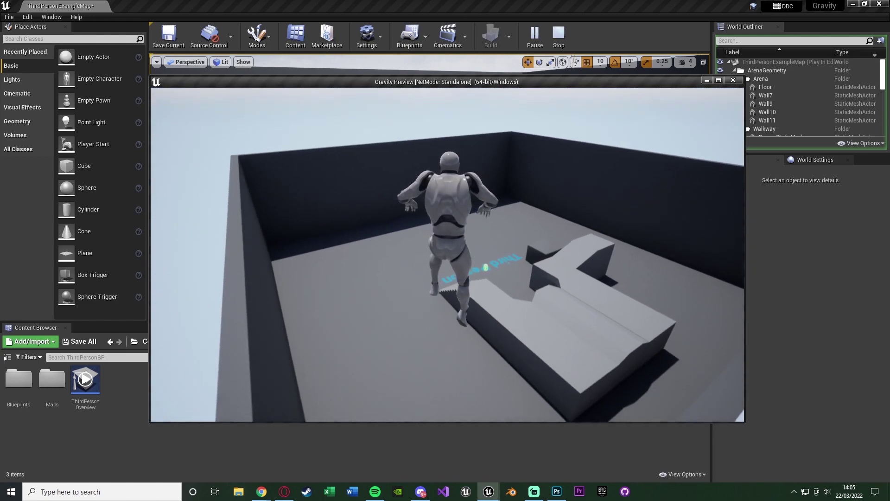
Run off the platform across the floor, then back up the stairs and jump from the ledge
drag(446, 251, 348, 251)
key(w)
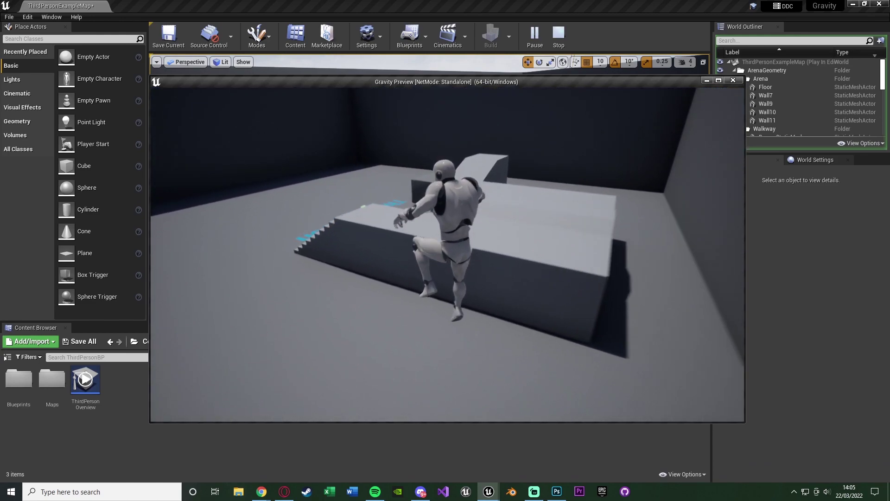
key(w)
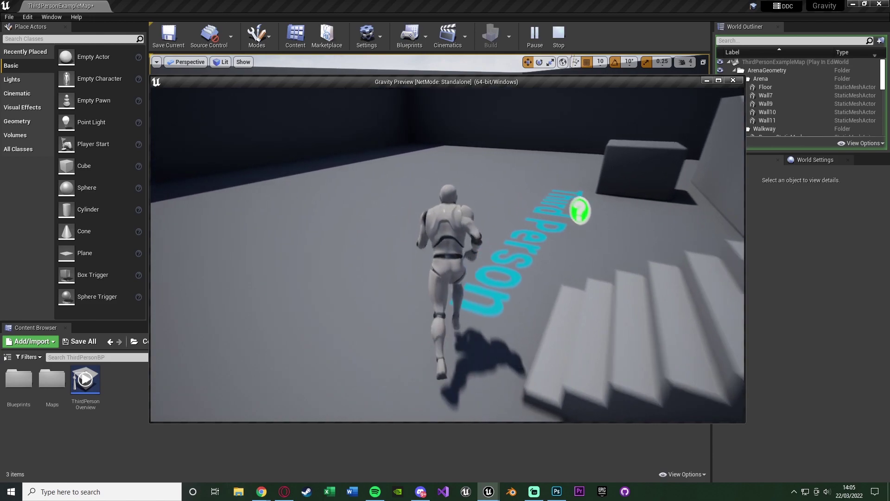
drag(445, 251, 417, 251)
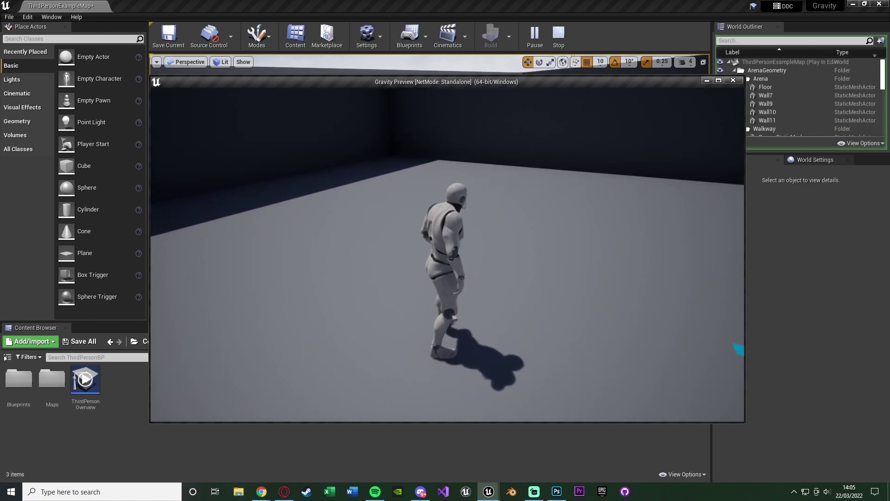
key(w)
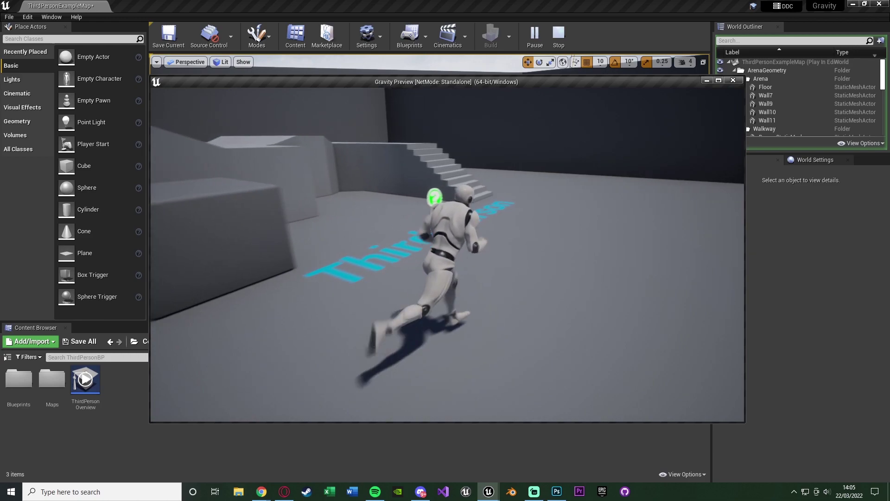
key(w)
key(space)
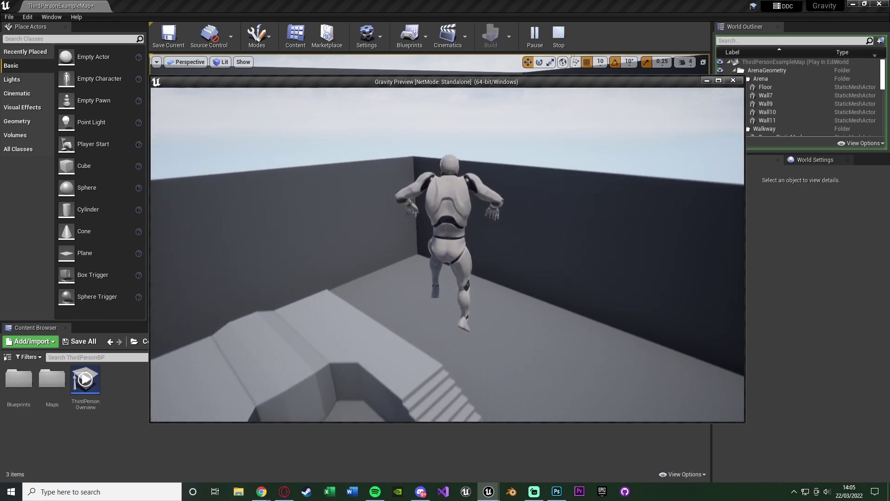
key(w)
drag(445, 251, 529, 251)
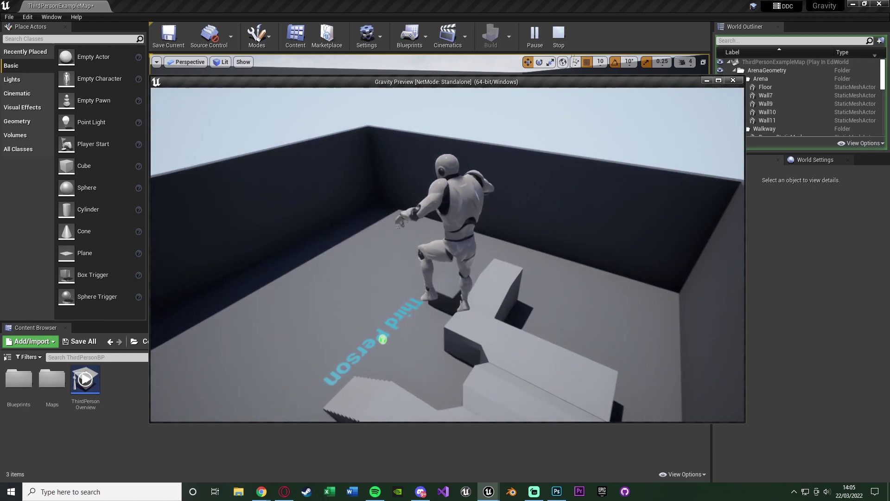
Jump forward across the floor and run over the Person lettering
key(w)
key(space)
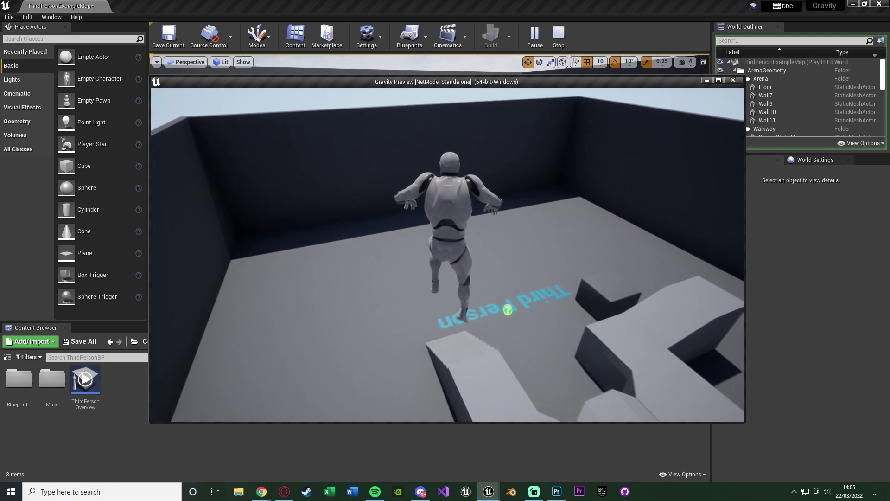
key(w)
drag(445, 250, 557, 251)
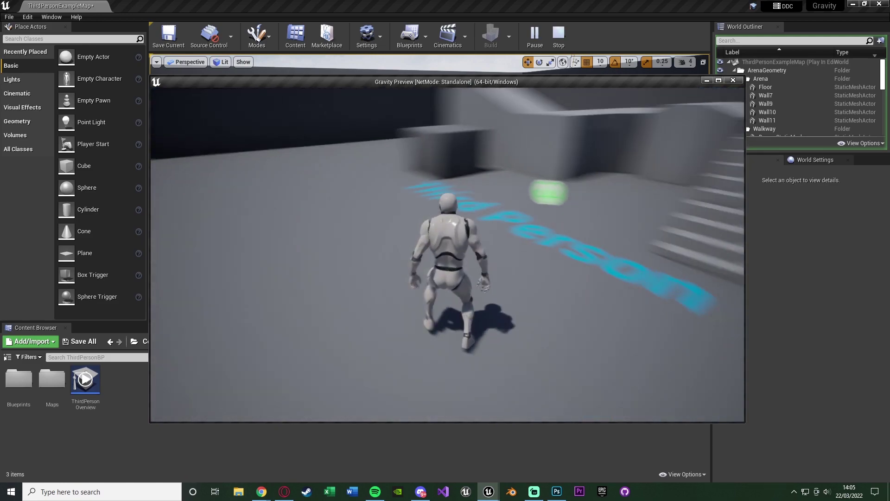
key(w)
drag(446, 251, 571, 251)
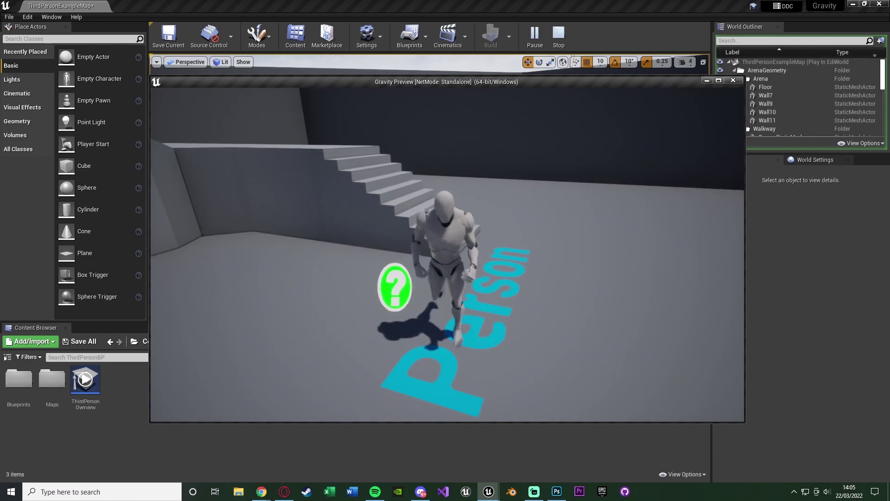
Jump up the stairs and over the wall edge, steer while airborne, then end the preview
key(w)
key(space)
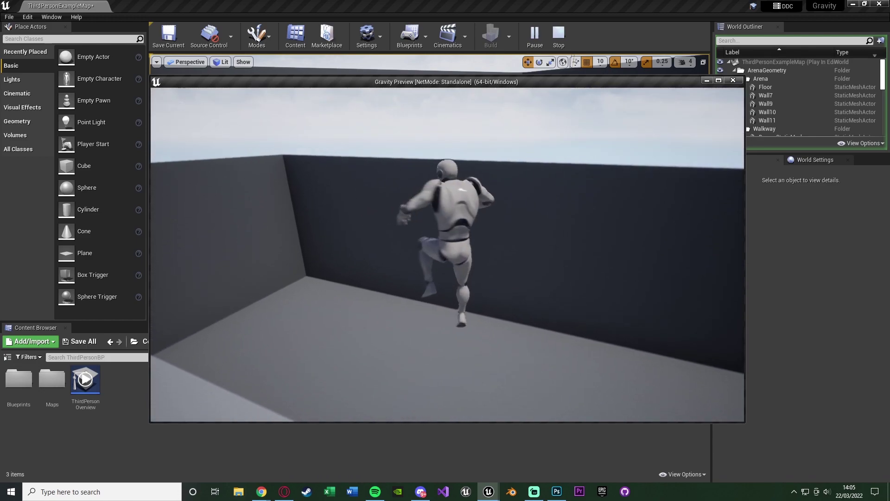
key(w)
key(space)
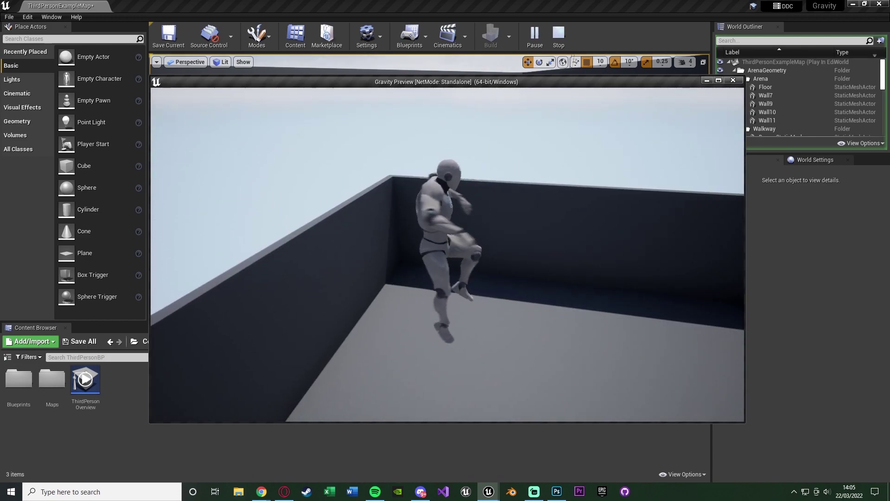
key(space)
drag(445, 251, 349, 251)
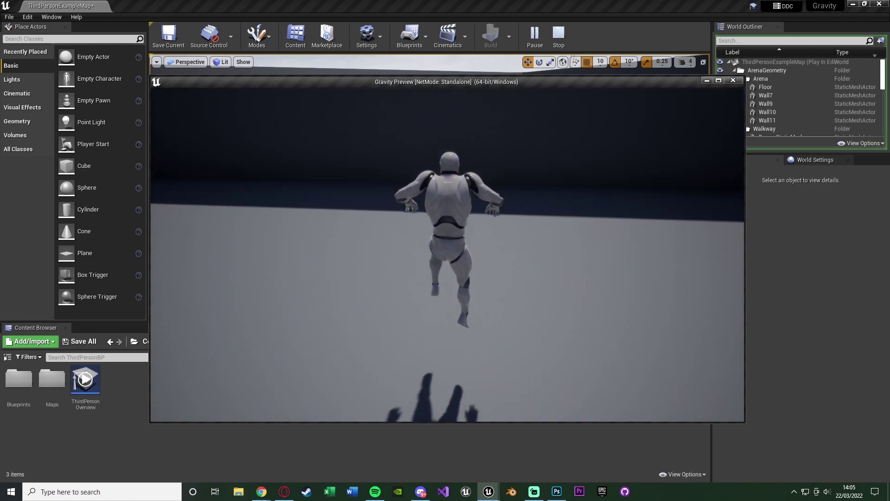
key(w)
drag(445, 250, 557, 251)
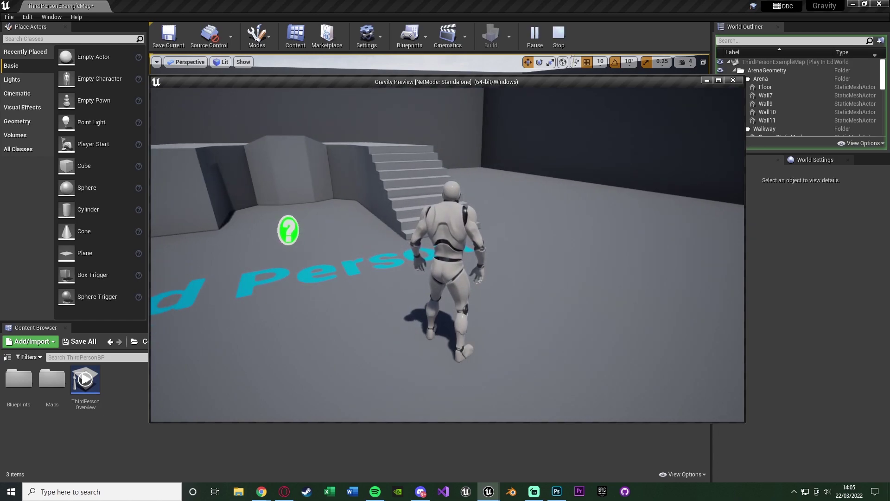
key(Escape)
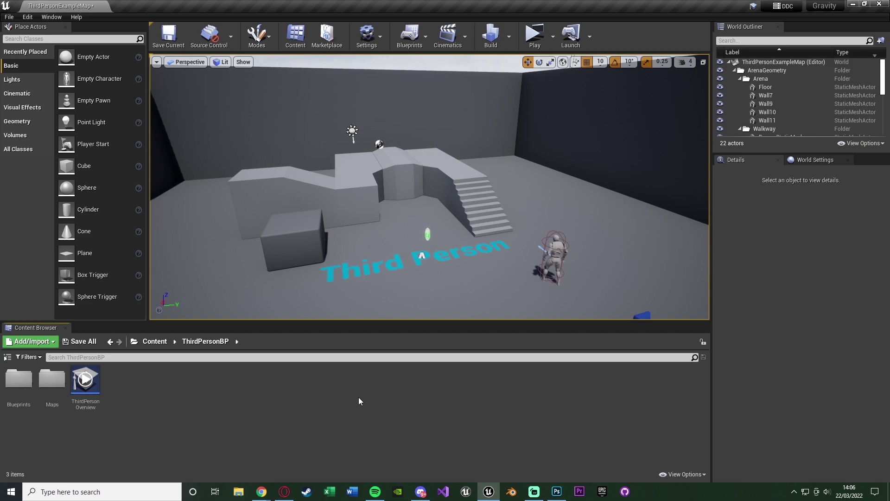
Search World Settings for 'gravity' and tick Override World Gravity under Physics
click(806, 161)
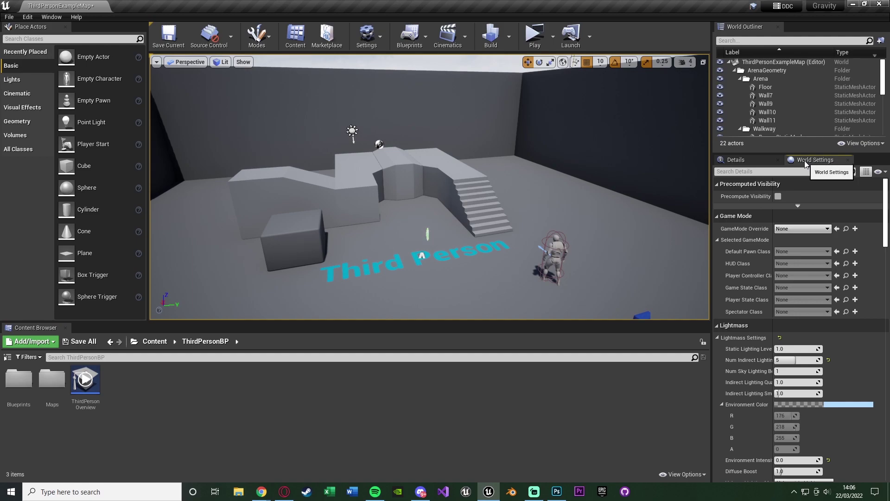
click(51, 17)
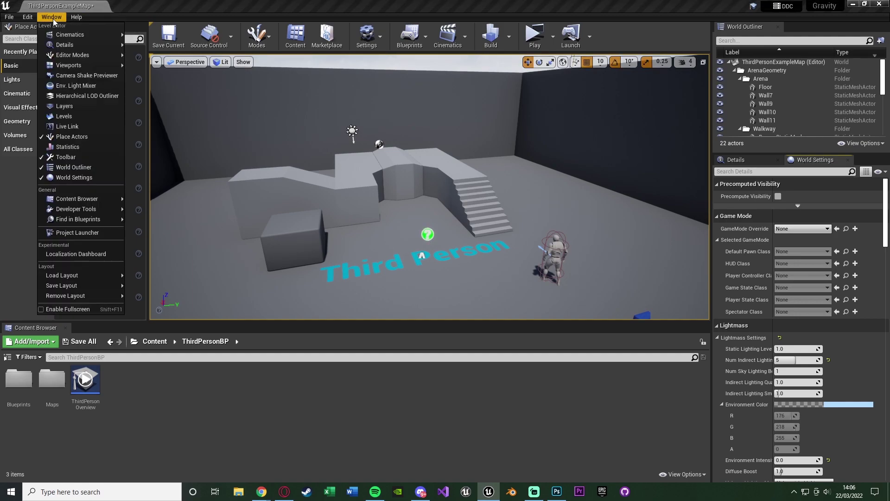
click(67, 172)
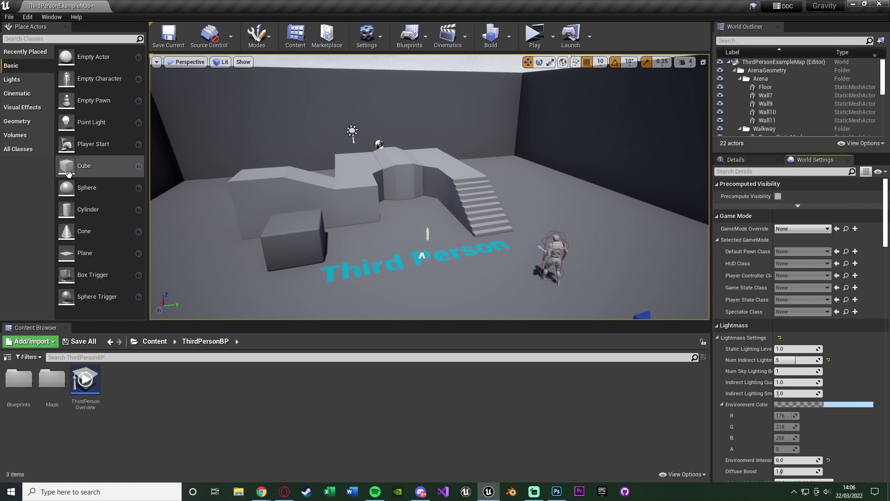
click(796, 172)
text(gravi)
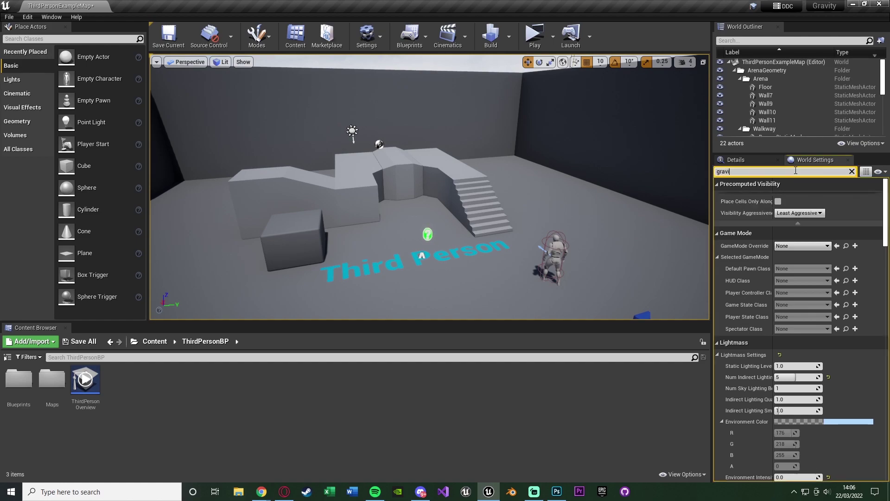
text(ty)
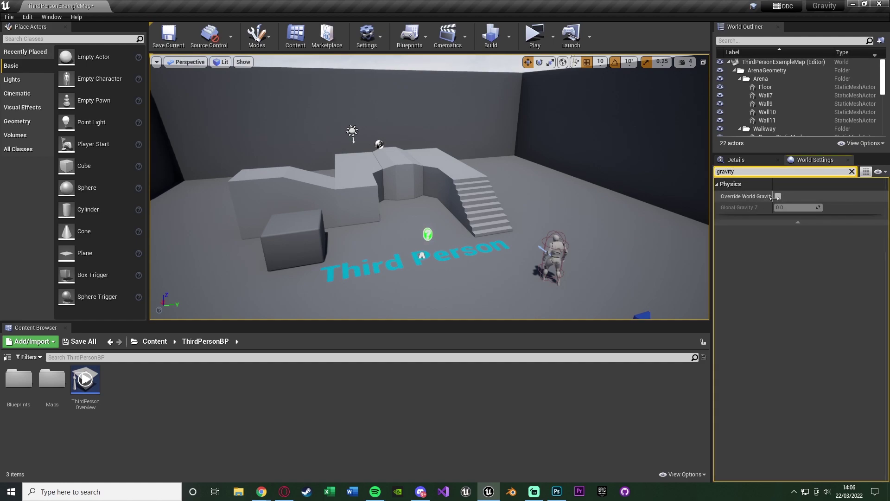
click(778, 197)
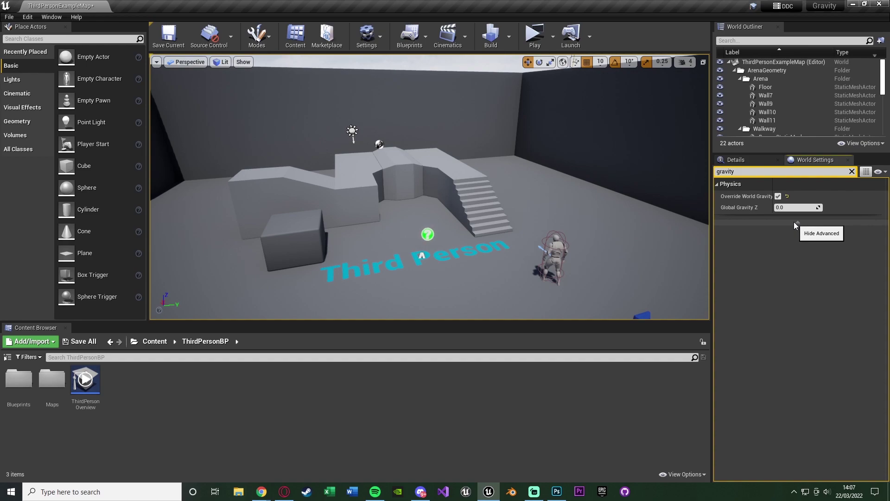
Select Global Gravity Z and run a quick play preview with zero gravity
click(800, 208)
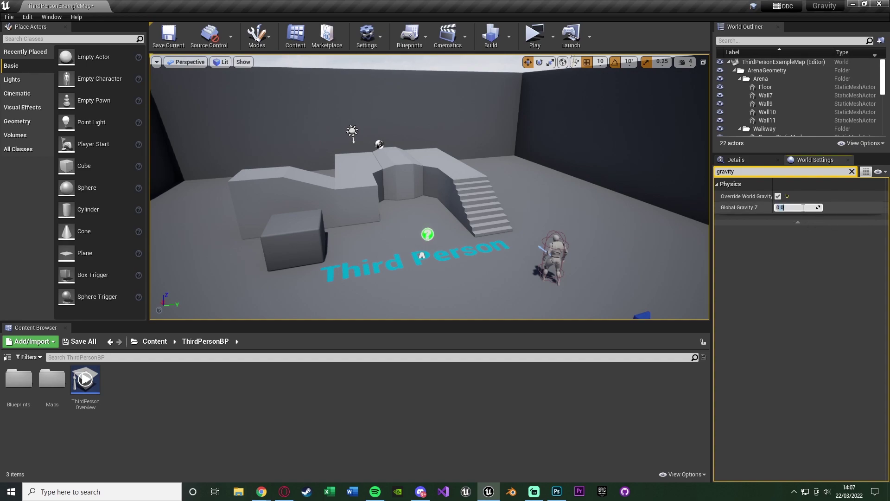
click(535, 34)
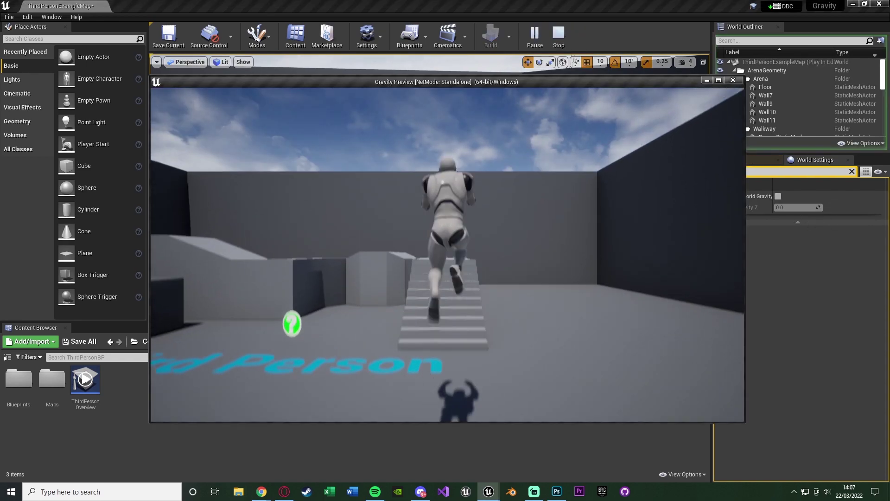
key(Escape)
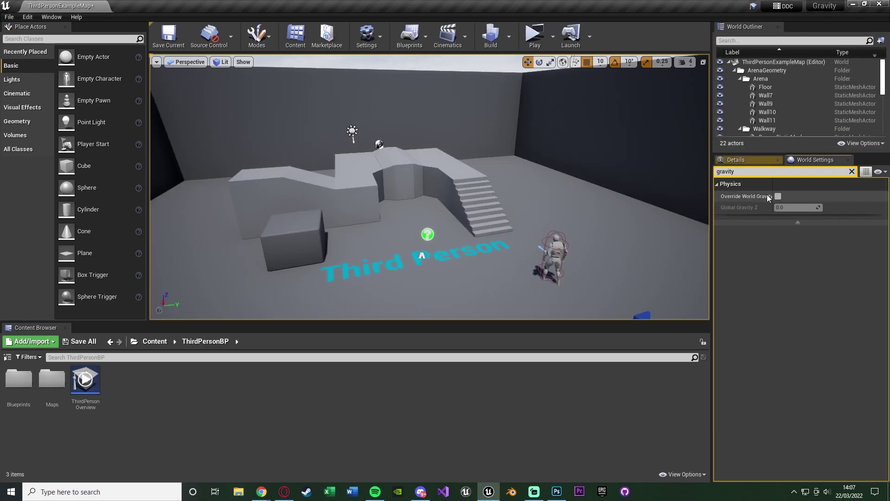
click(791, 210)
text(-980)
Play the level with -980 gravity, running the character up the stairs, then stop
click(538, 32)
key(w)
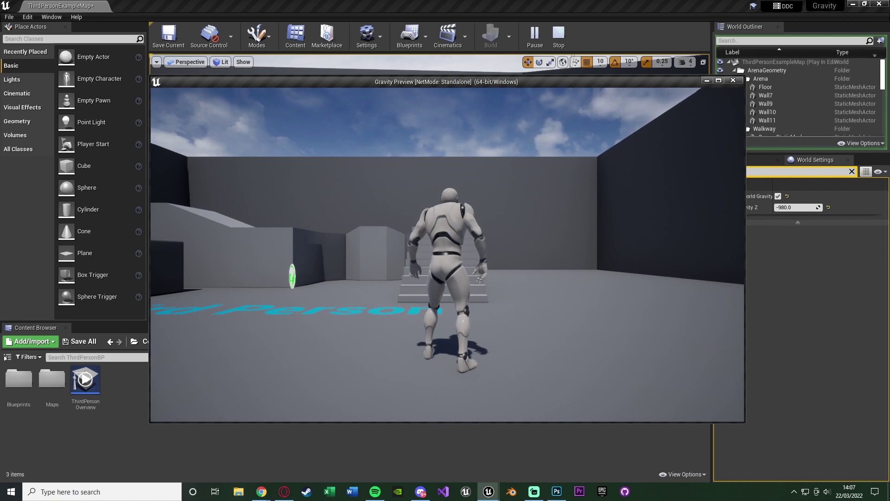
key(w)
key(w)
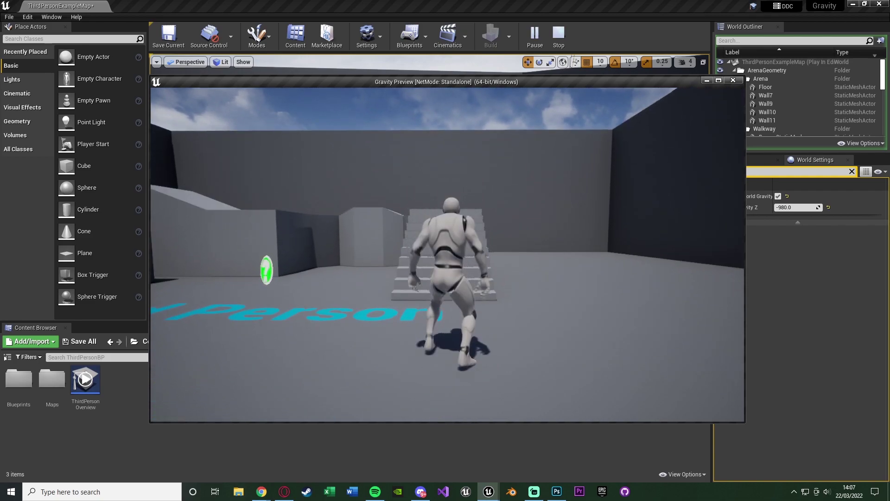
key(Escape)
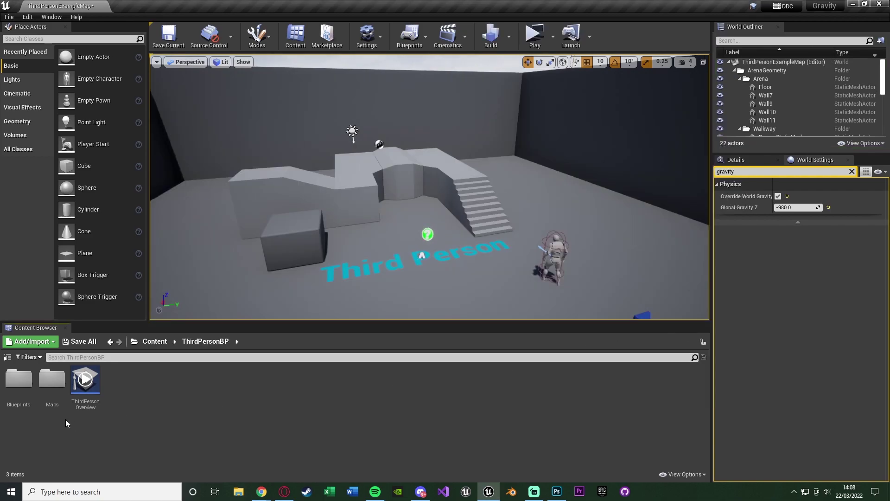
In the ThirdPersonCharacter blueprint, set Character Movement's Jump Z Velocity to 300
double_click(18, 381)
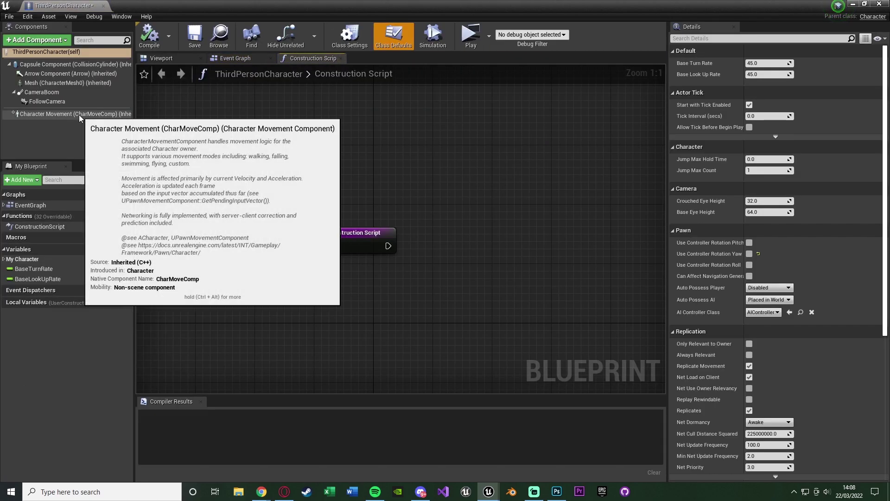
click(78, 115)
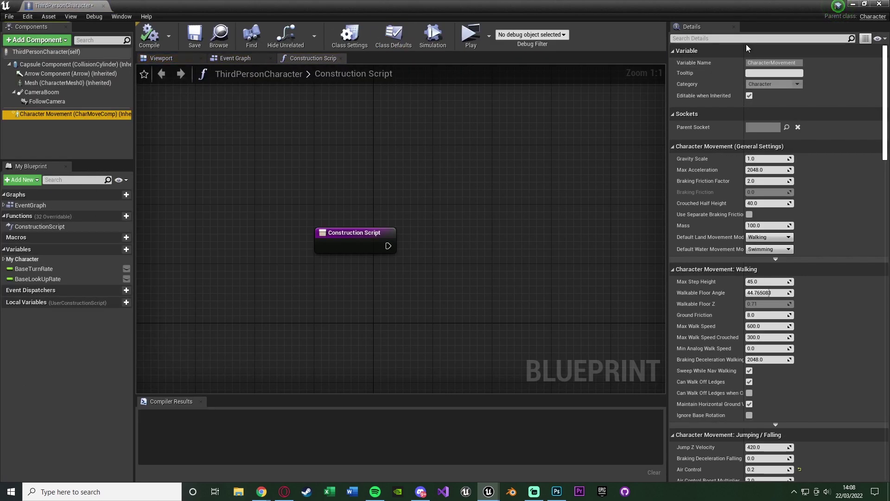
text(jump z)
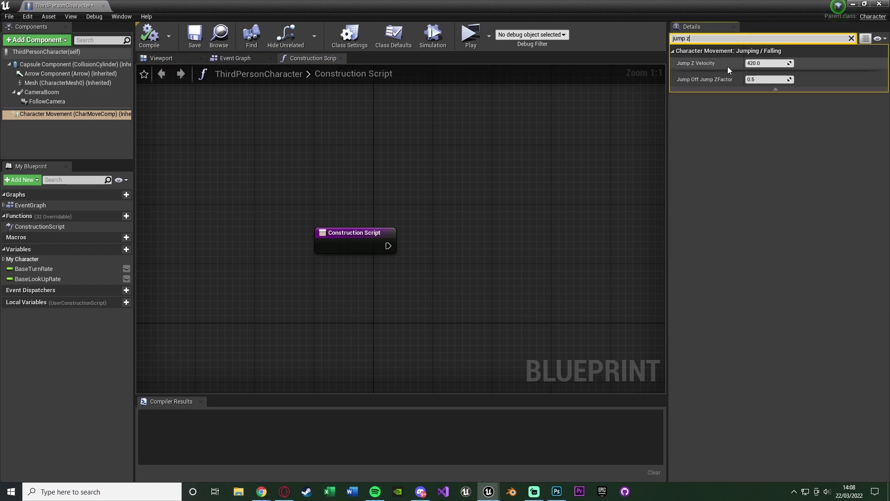
click(766, 63)
text(300)
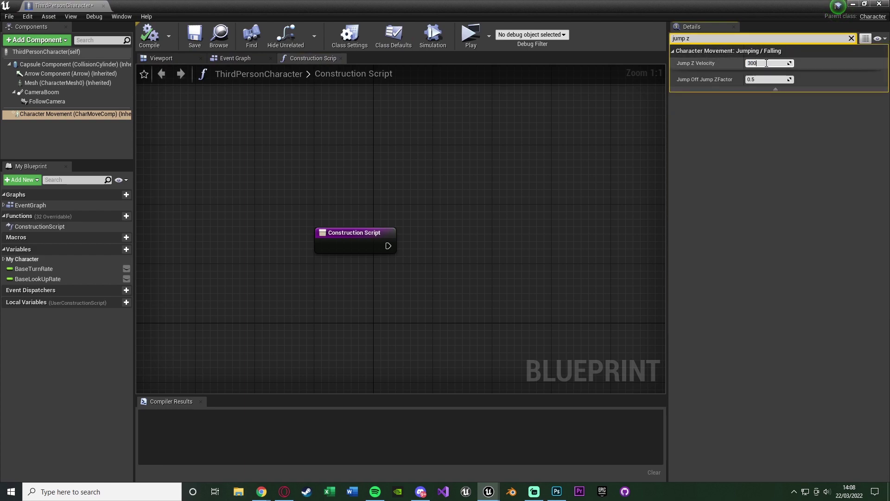
key(Return)
Test the reduced jump twice in a play preview, then return to the level editor
click(472, 34)
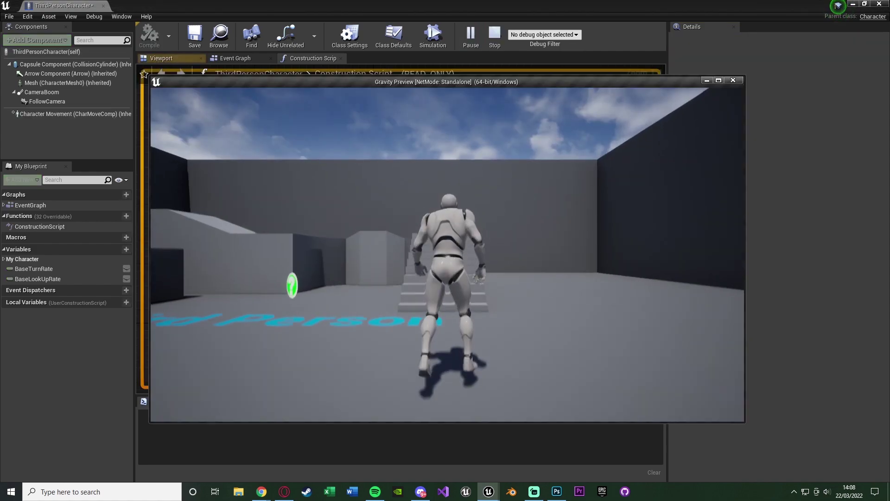
key(space)
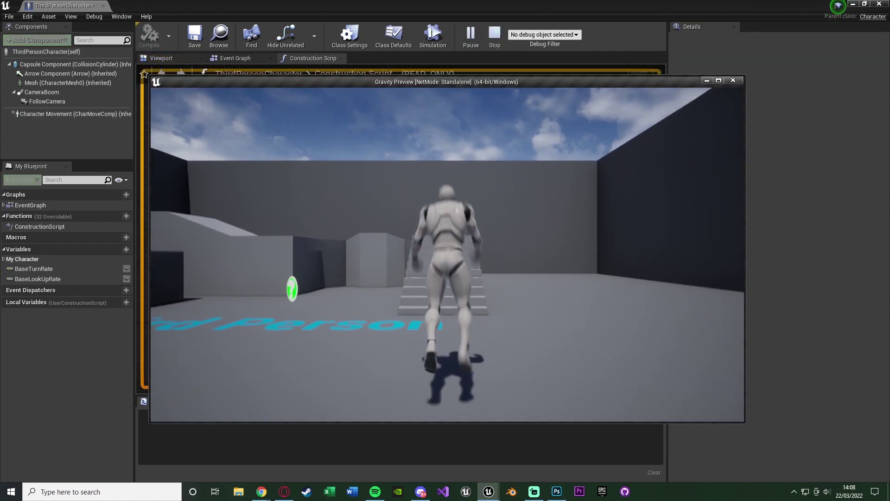
key(space)
key(Escape)
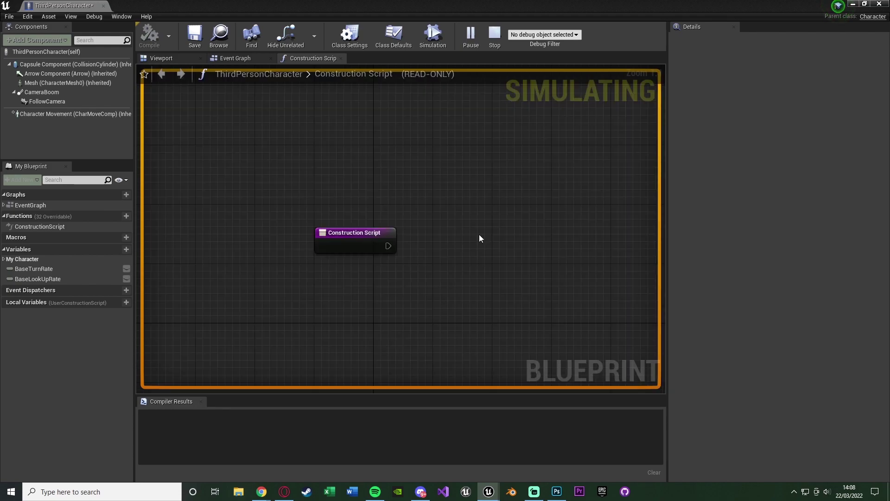
key(alt+Tab)
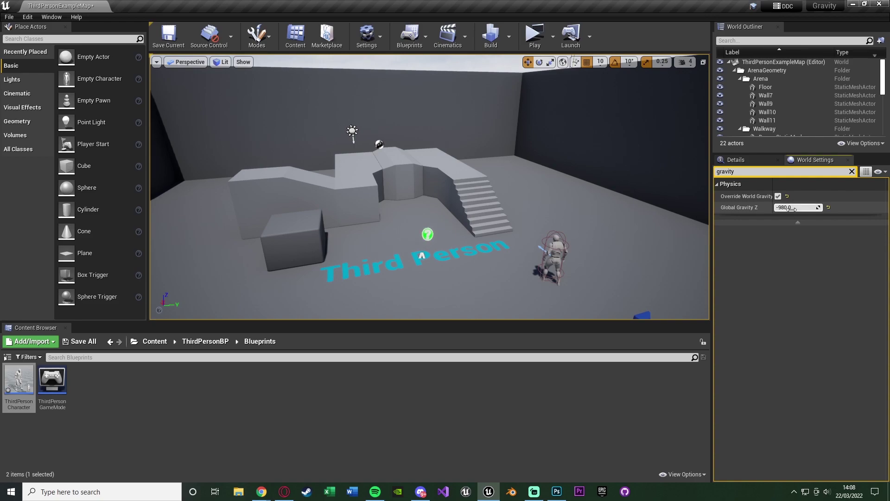
Set Global Gravity Z to -160 and try several moon-like jumps in a play preview
click(788, 208)
text(-160)
key(Return)
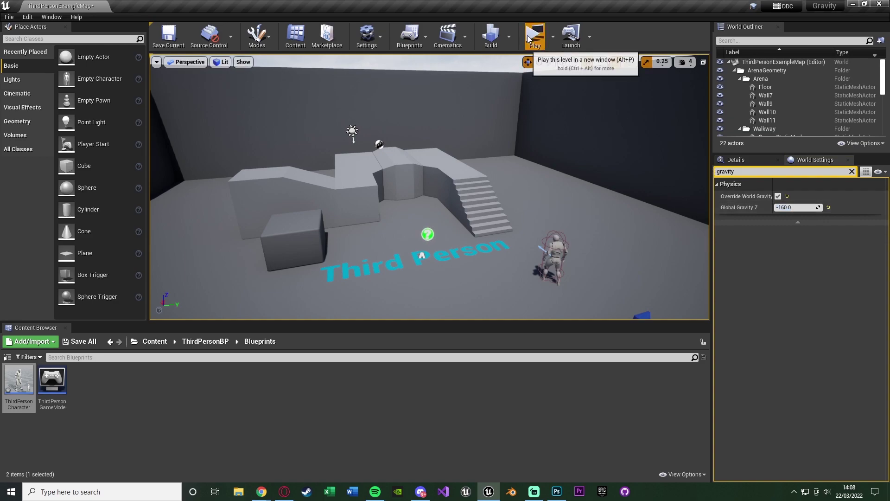
click(534, 35)
key(space)
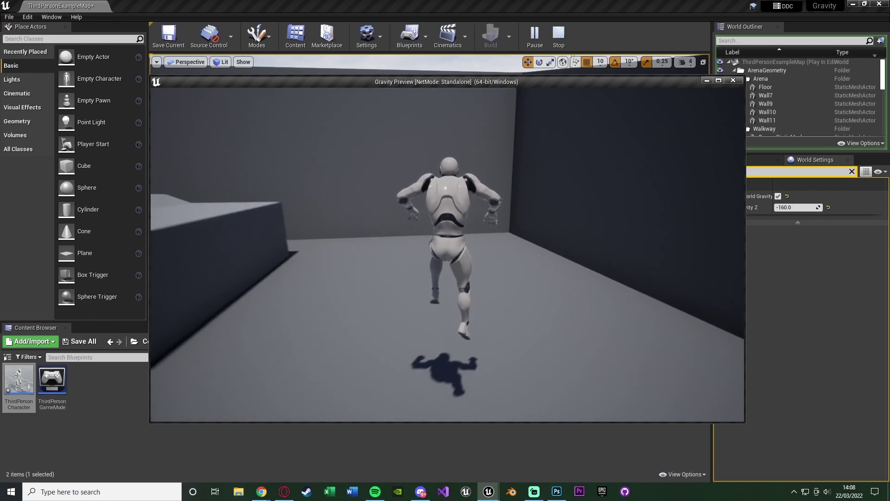
key(space)
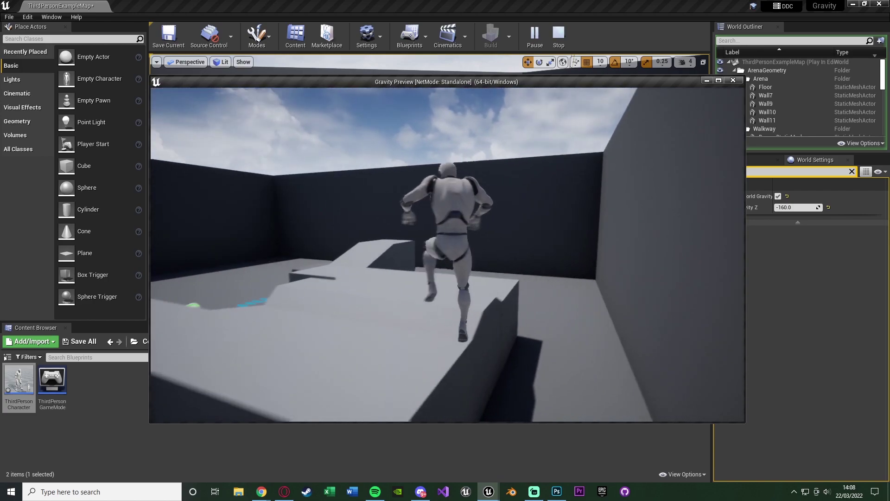
key(space)
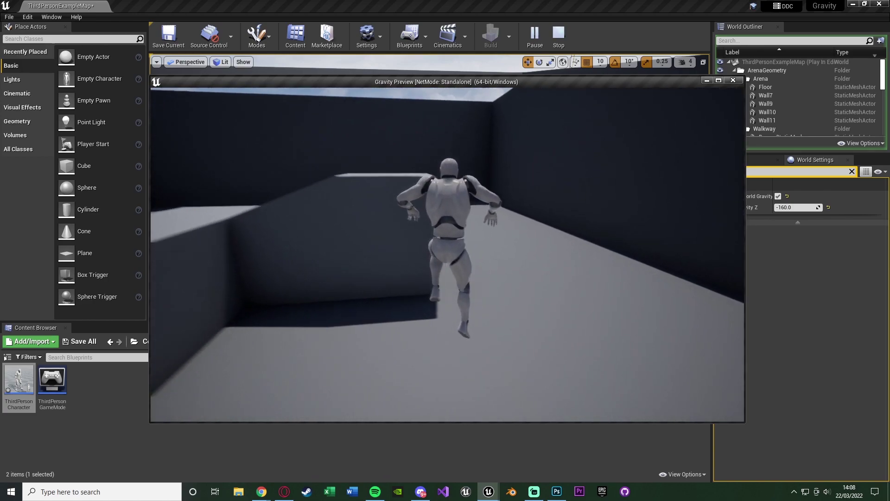
key(space)
key(space)
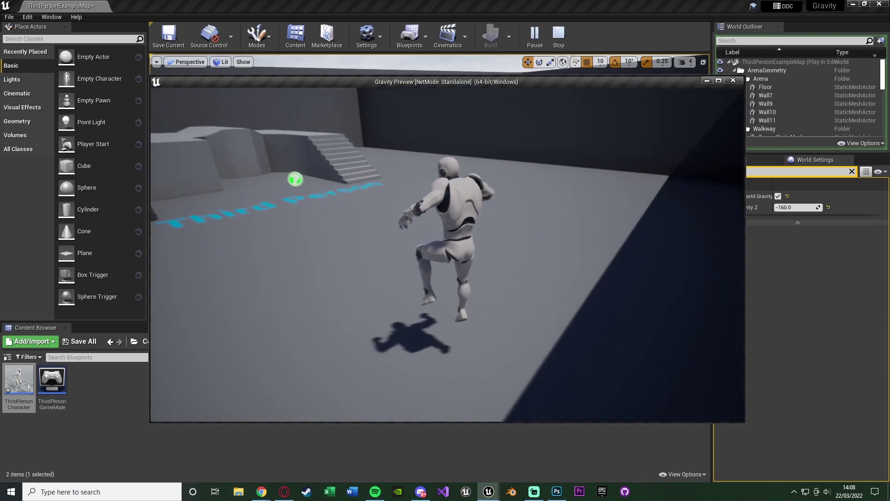
key(Escape)
text(-1500)
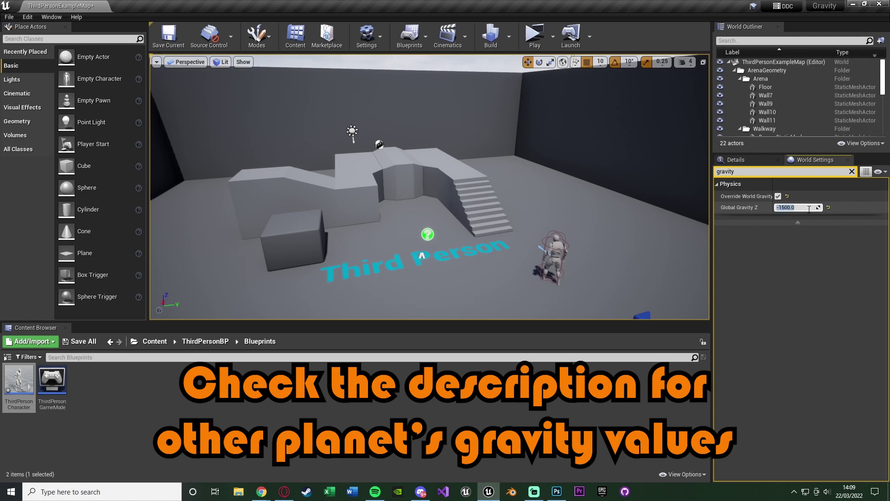
Play-test -1500 gravity, then start a new preview with gravity Z at -50
click(535, 35)
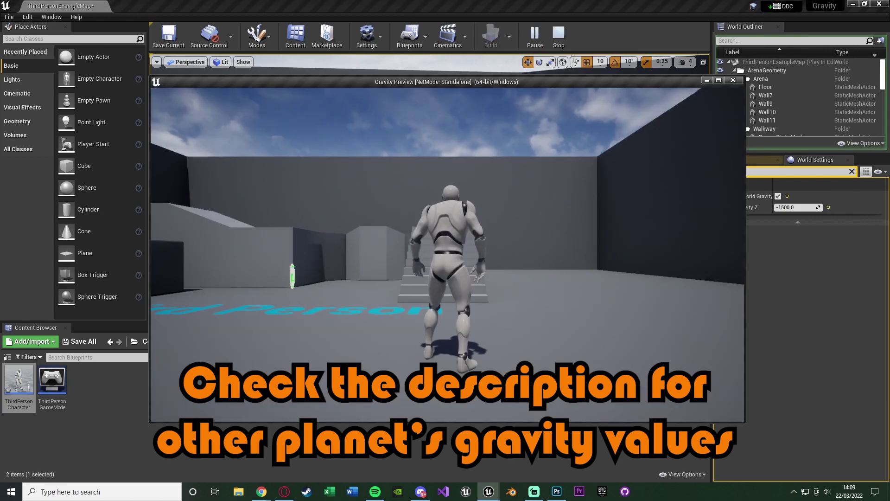
key(Escape)
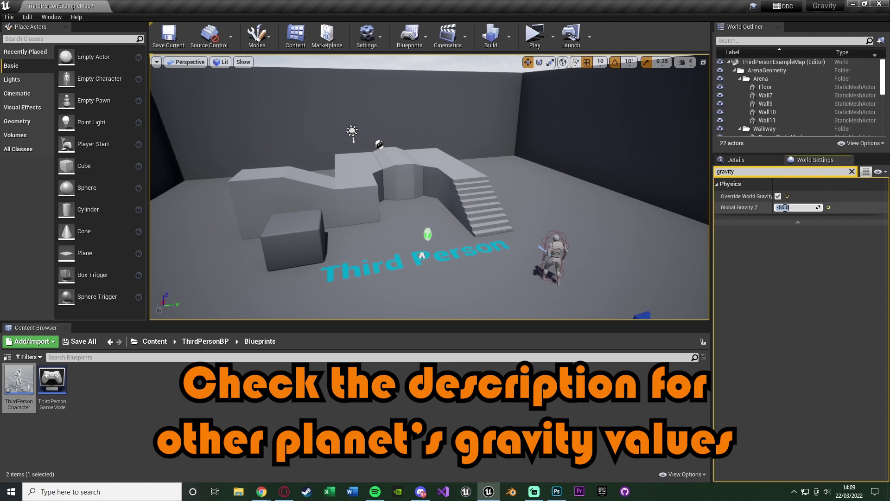
click(534, 34)
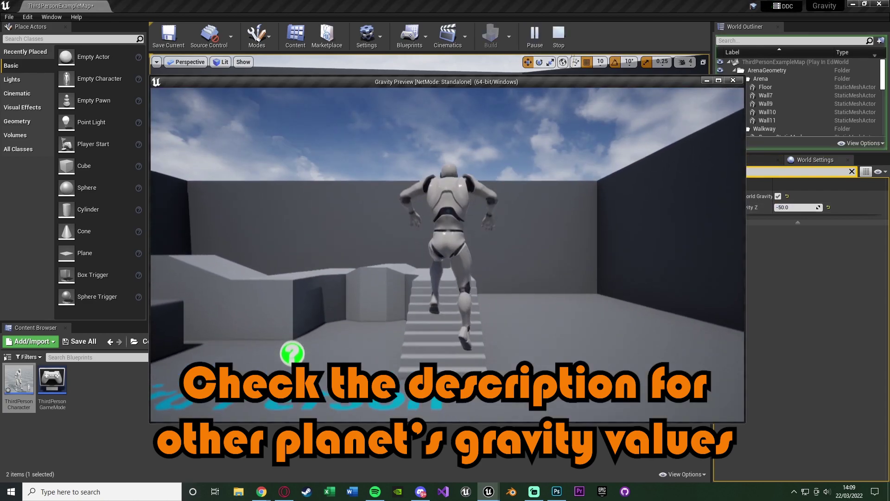
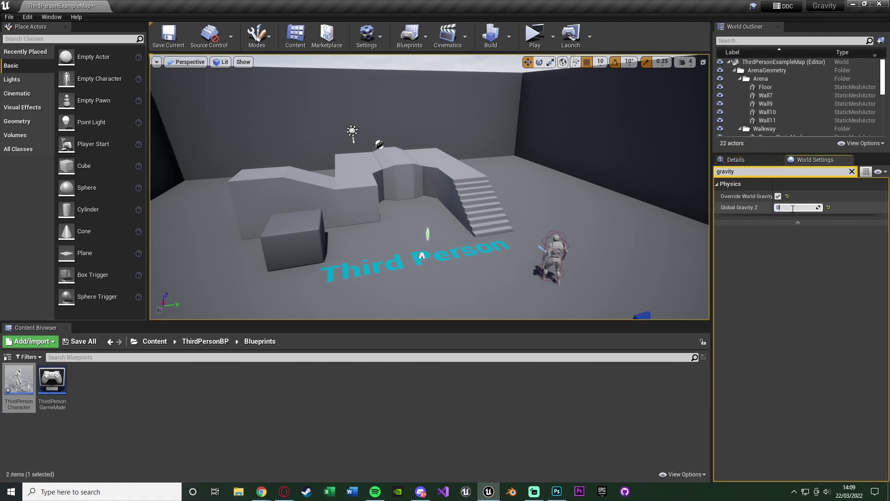
Play-test the map at zero gravity, jump the character, then stop the session
click(535, 35)
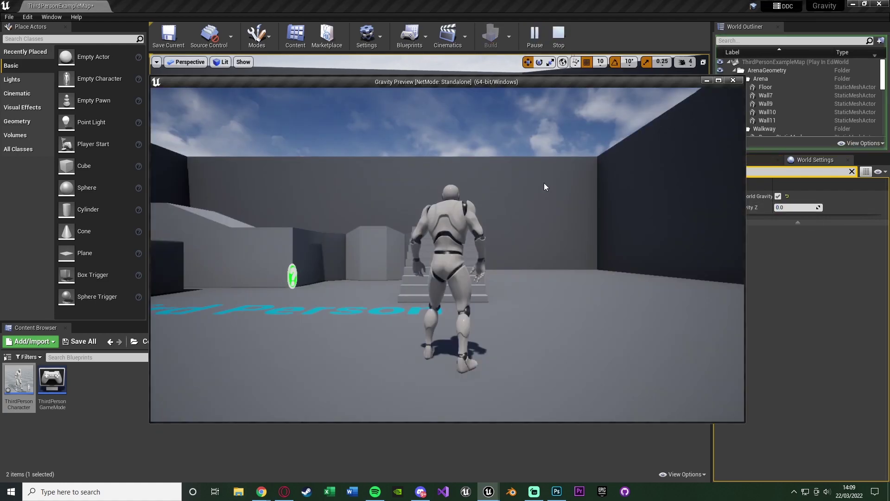
key(space)
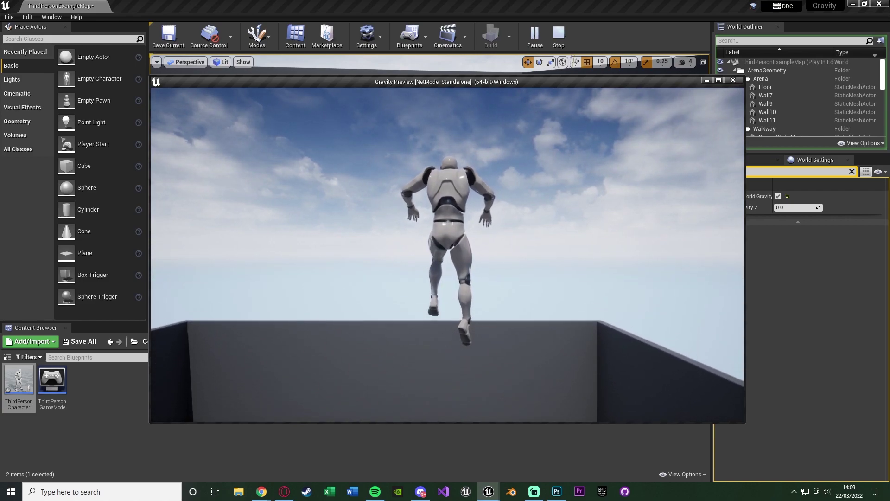
key(Escape)
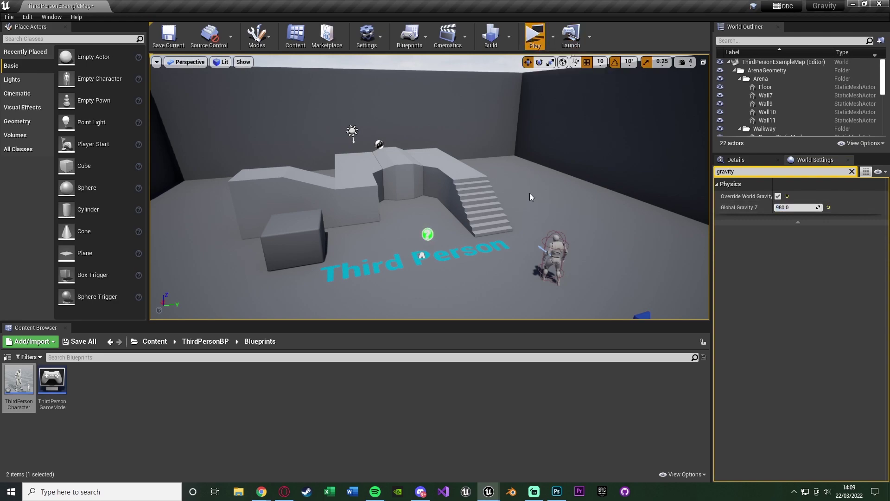
Play-test a jump at Global Gravity Z 980, then stop the session
click(534, 35)
key(space)
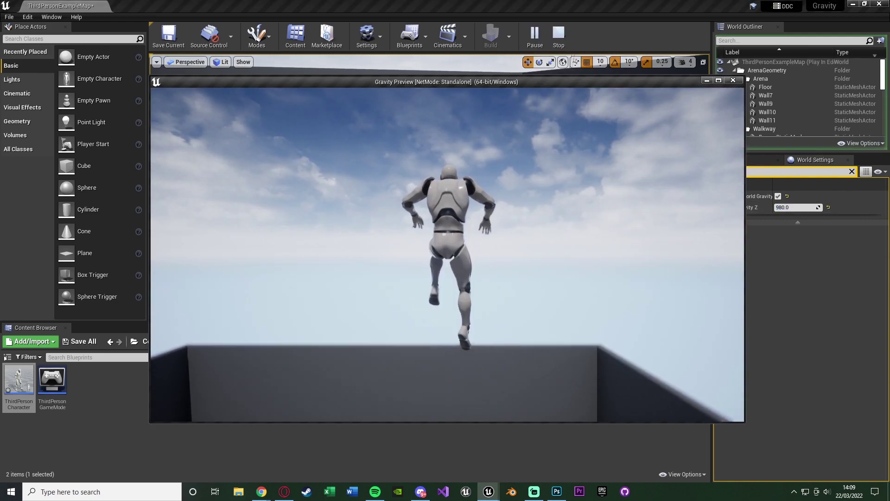
key(Escape)
text(-160)
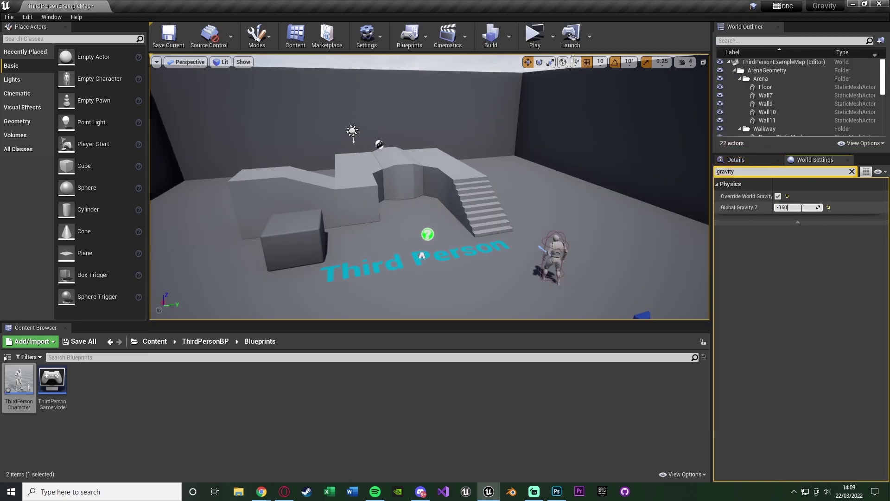
Play at -160 gravity, running to the stairs, walkway and block with floaty jumps
click(535, 35)
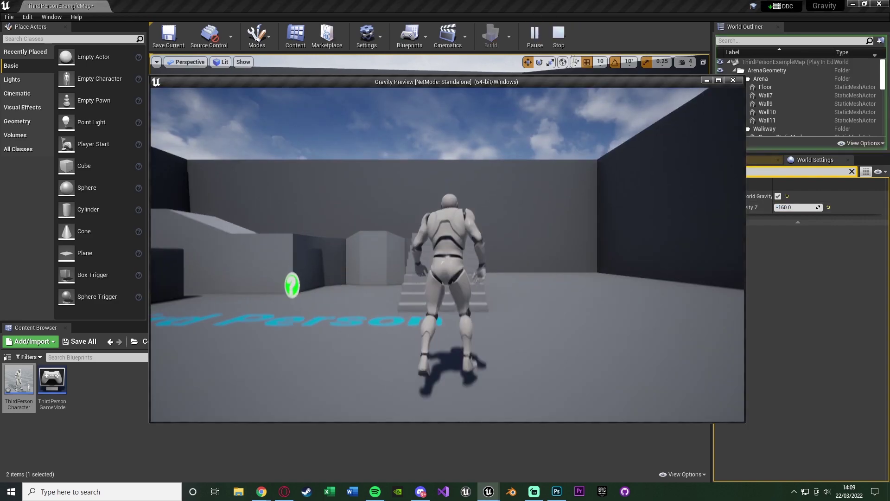
key(w)
key(space)
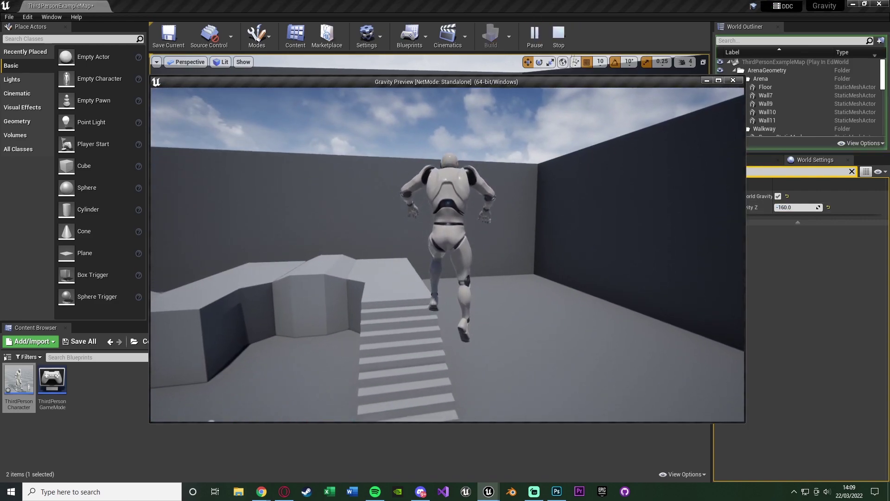
key(w)
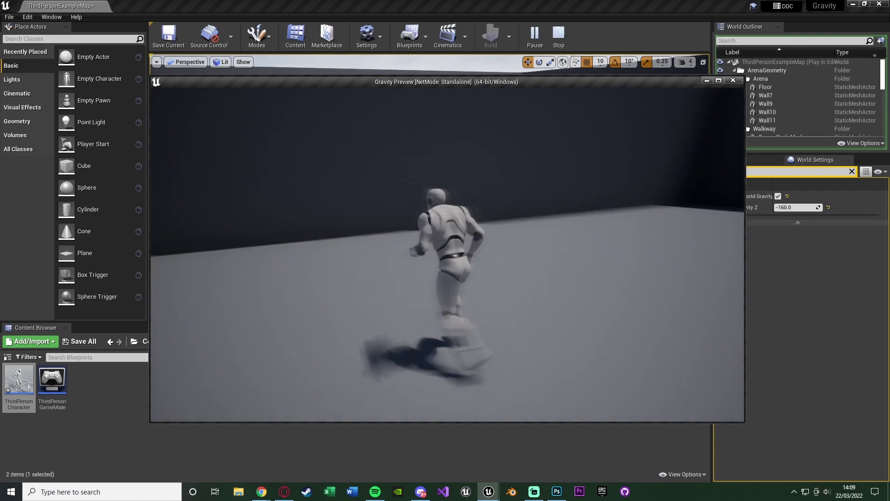
key(space)
key(w)
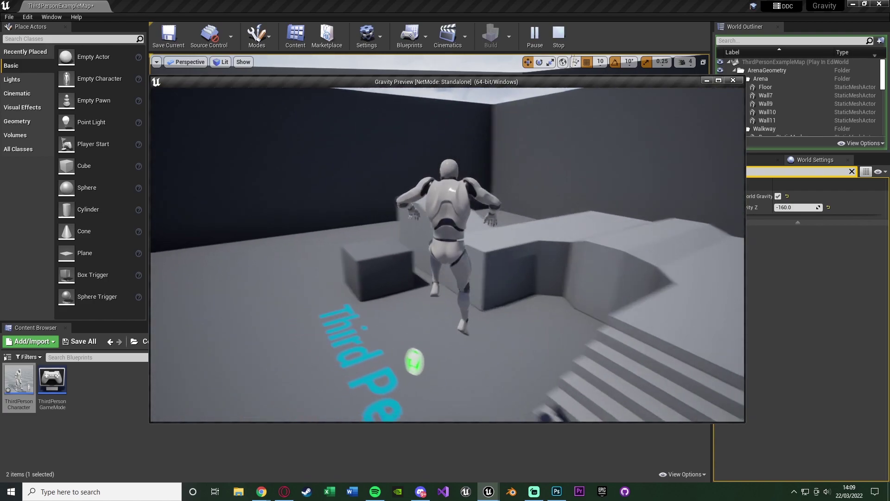
key(space)
key(w)
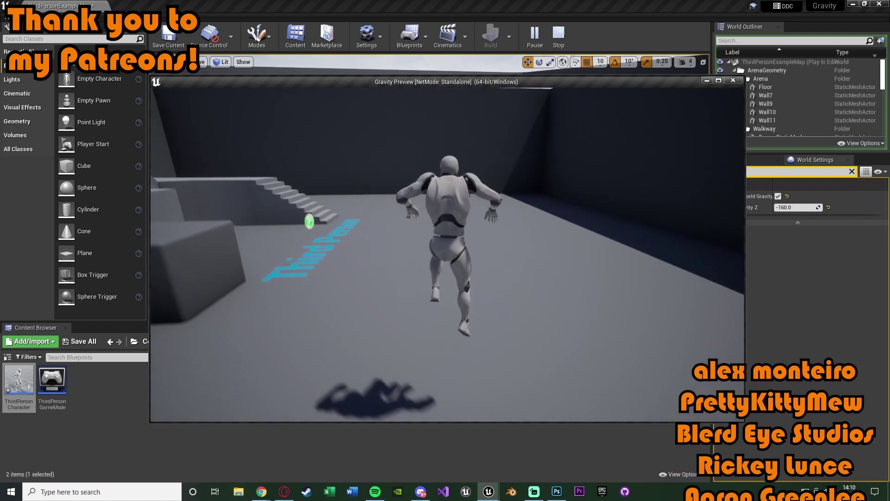
key(w)
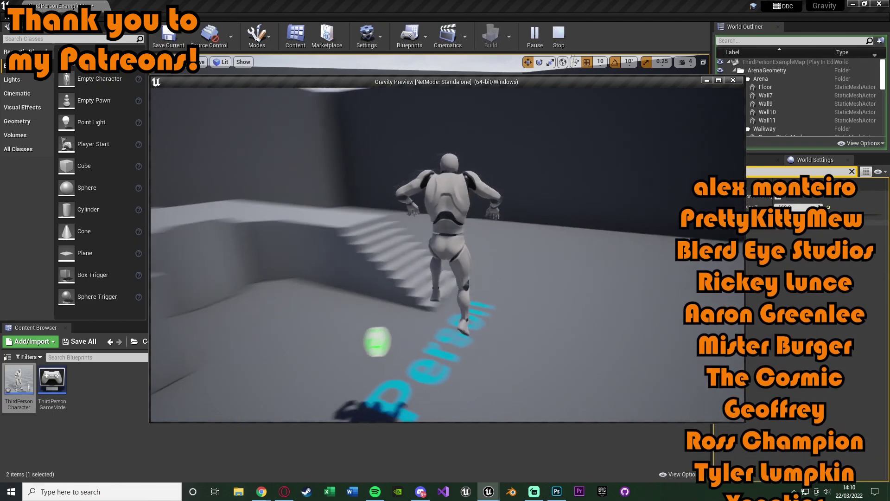
key(space)
key(w)
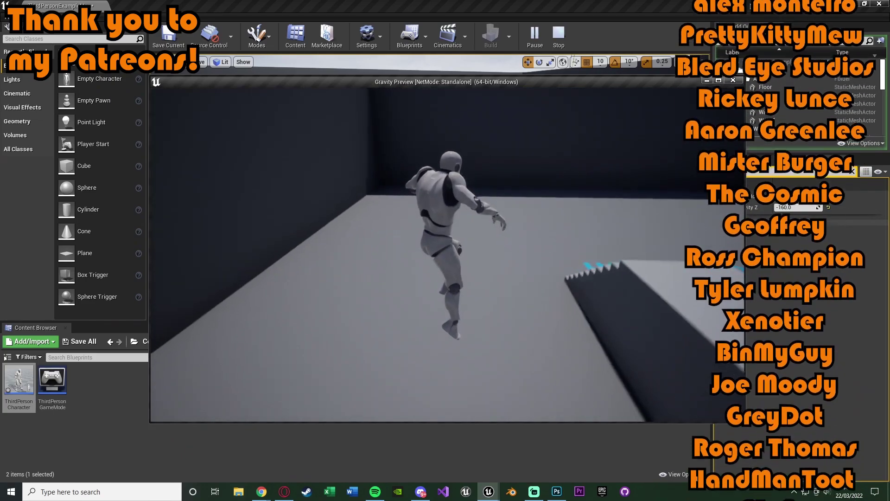
key(space)
key(w)
key(space)
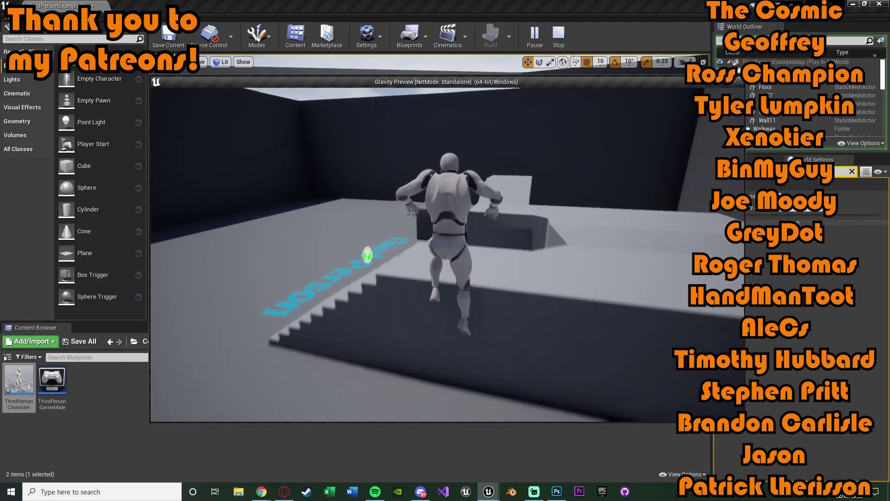
key(w)
key(space)
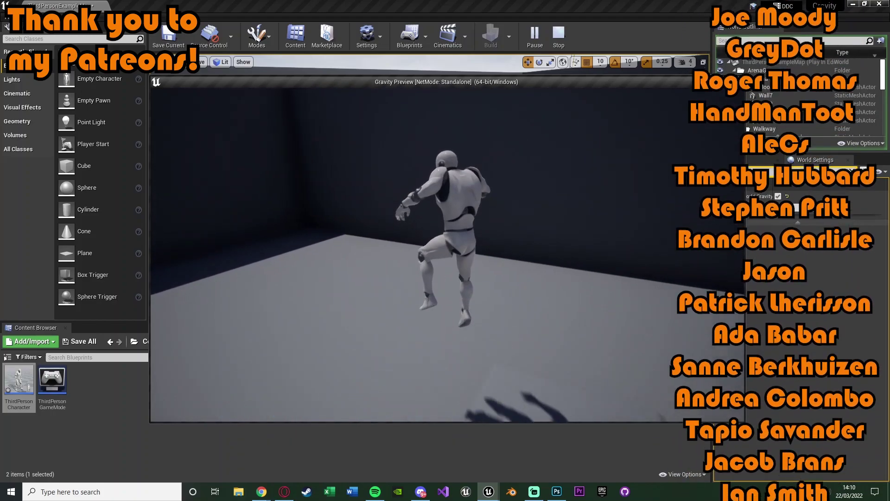
key(w)
key(space)
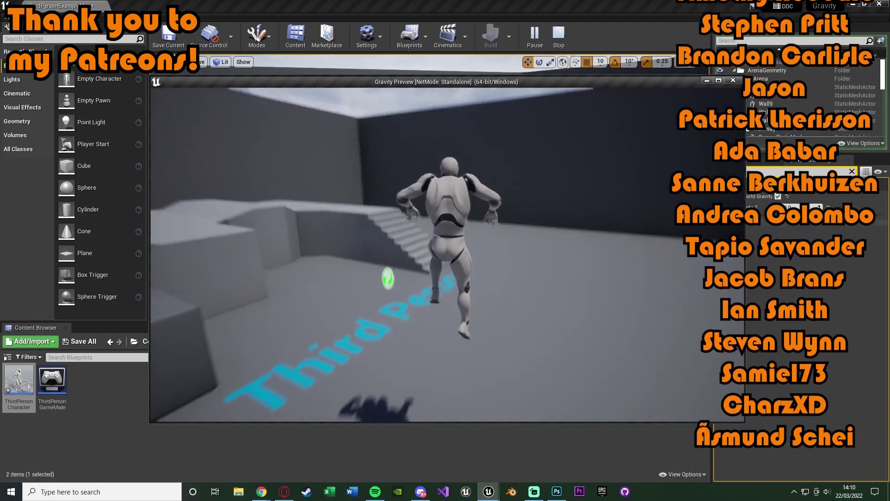
key(w)
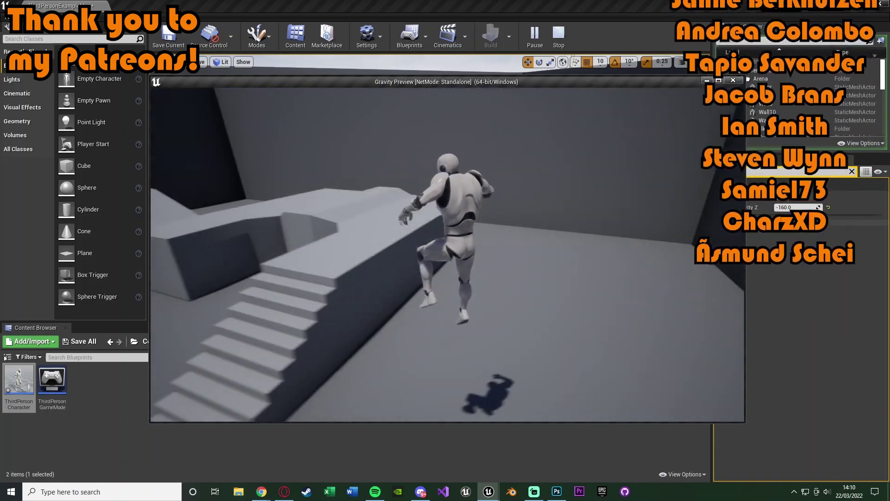
key(space)
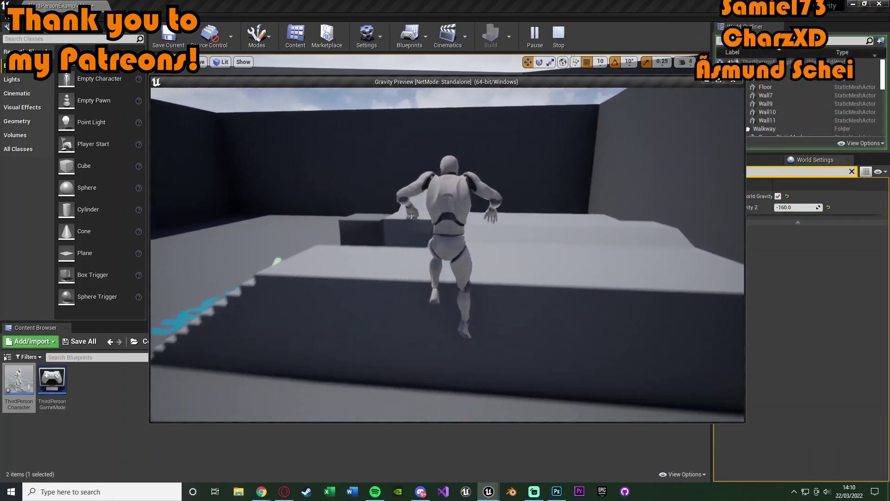